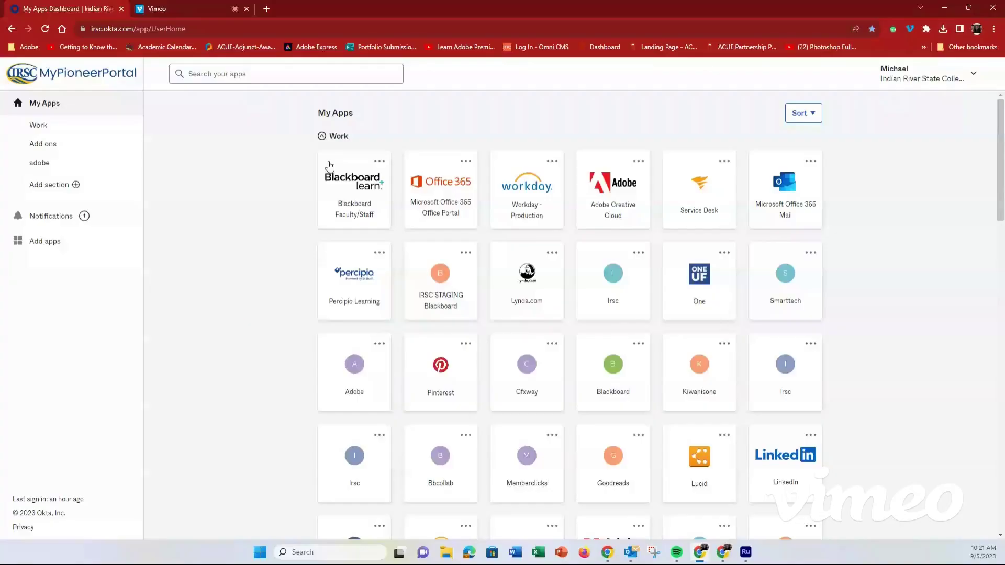
From Adobe Creative Cloud's All apps list, launch the installed Premiere Rush.
click(606, 191)
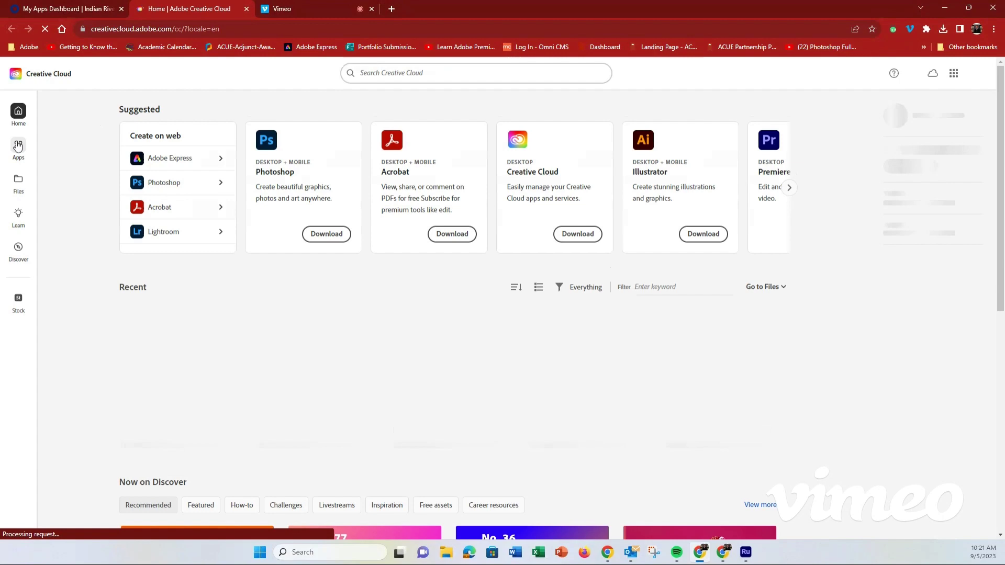
click(25, 144)
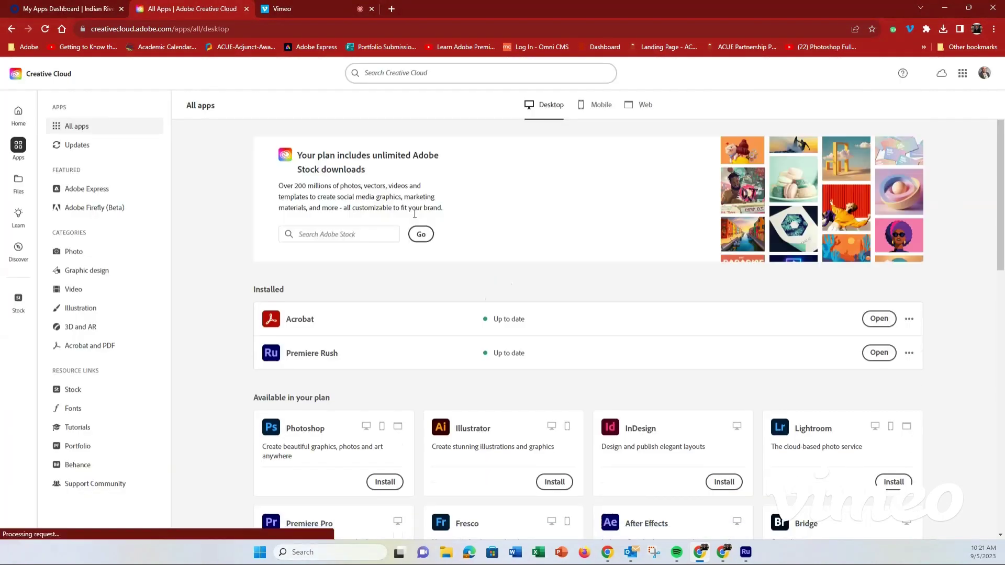
click(321, 356)
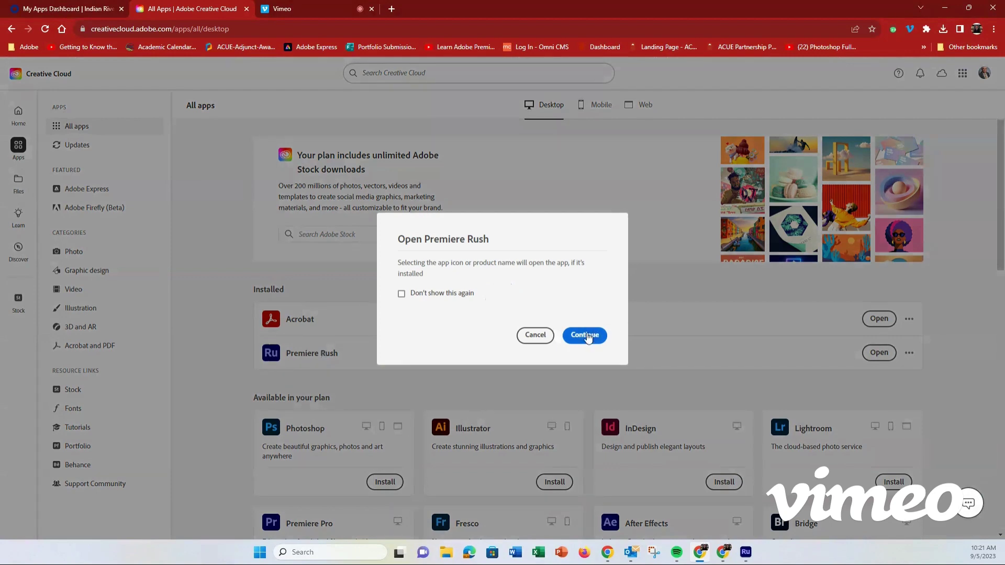
Create a project named 'How to Use Adobe Rush' that imports the Creat New Project clip.
click(584, 335)
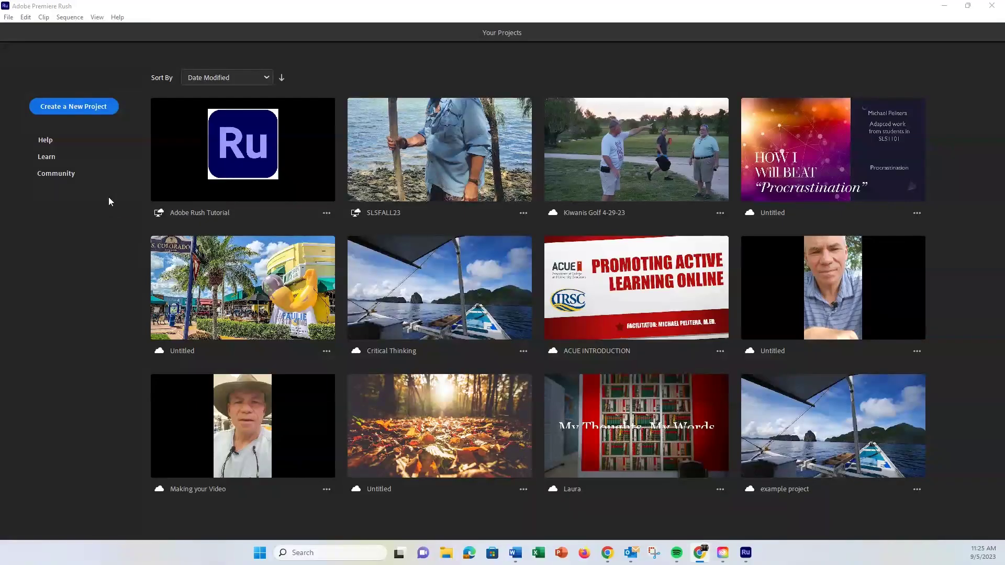
click(89, 107)
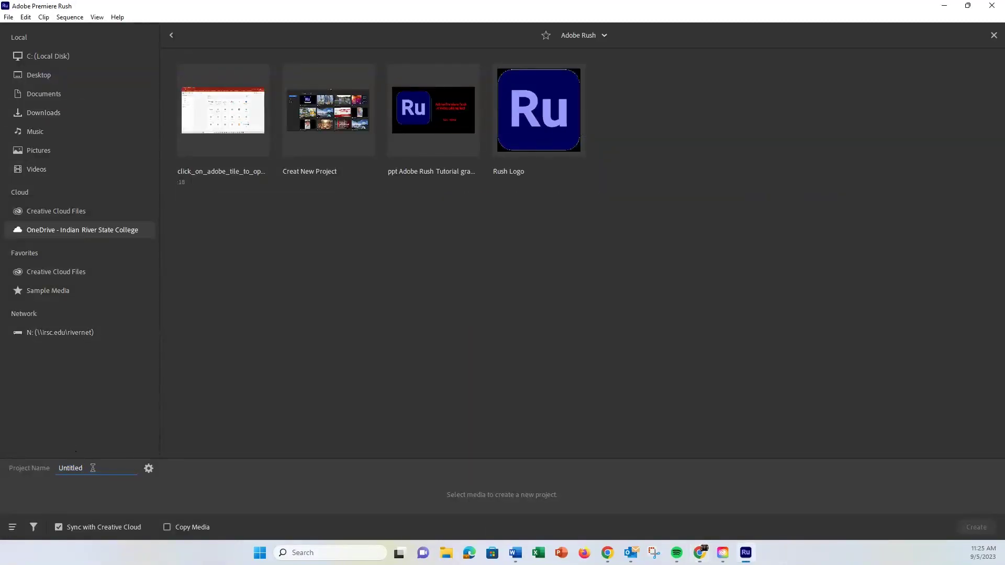
double_click(89, 468)
text(How To Use Adibe)
key(BackSpace)
key(BackSpace)
key(BackSpace)
key(BackSpace)
text(obe Rush)
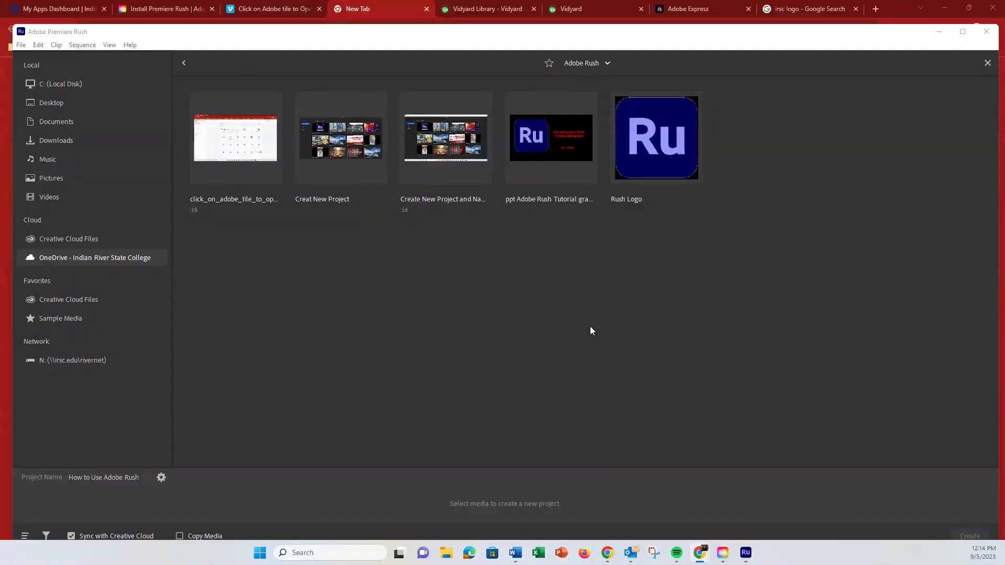
click(335, 151)
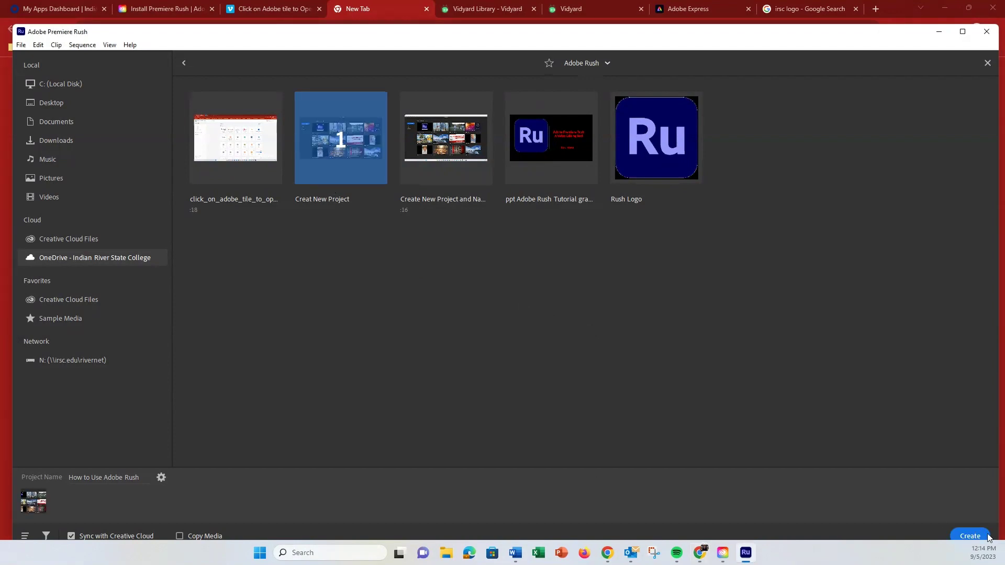
click(970, 536)
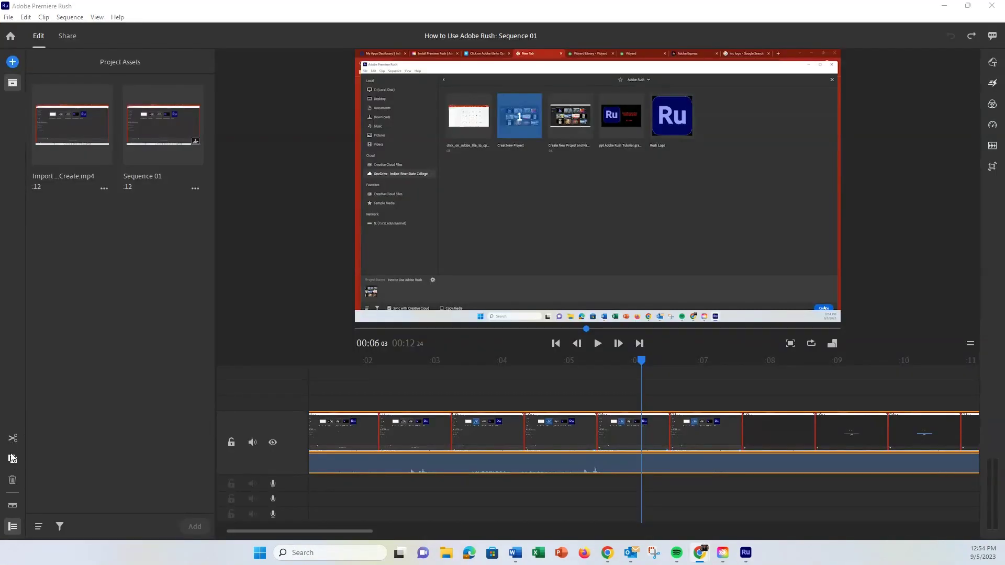
Undo an accidental clip duplicate, then split the clip at about 00:06.
click(13, 459)
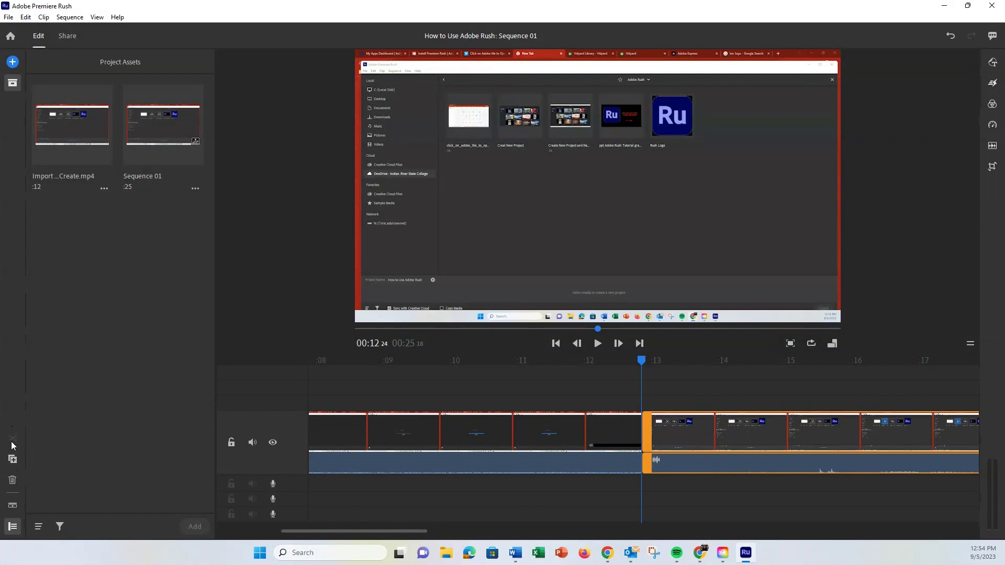
key(ctrl+z)
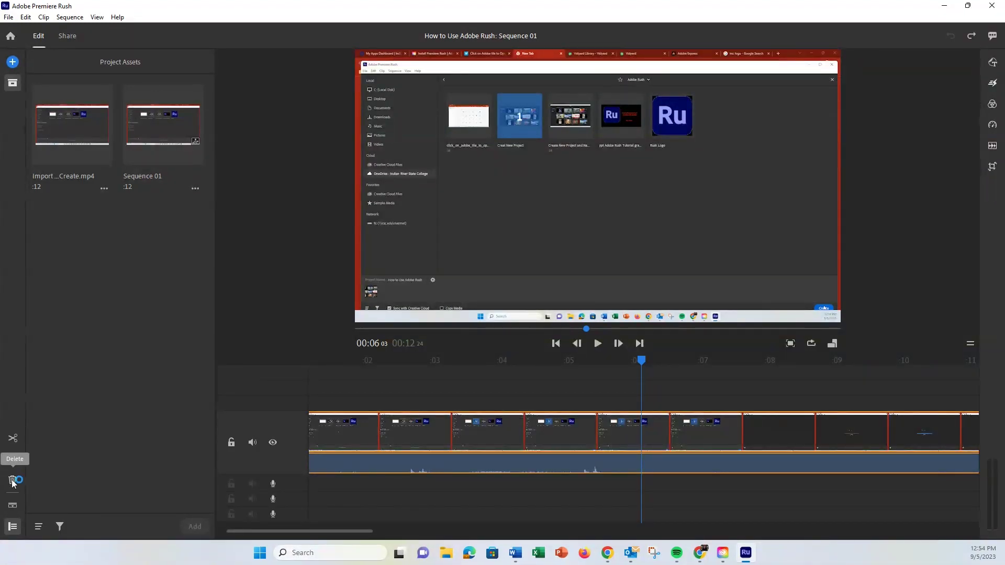
click(11, 439)
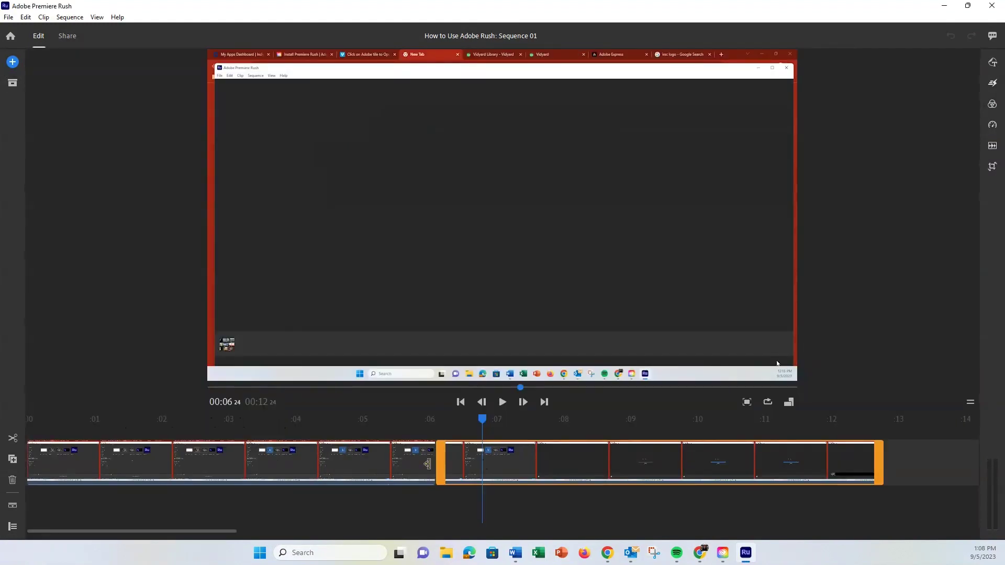
click(7, 479)
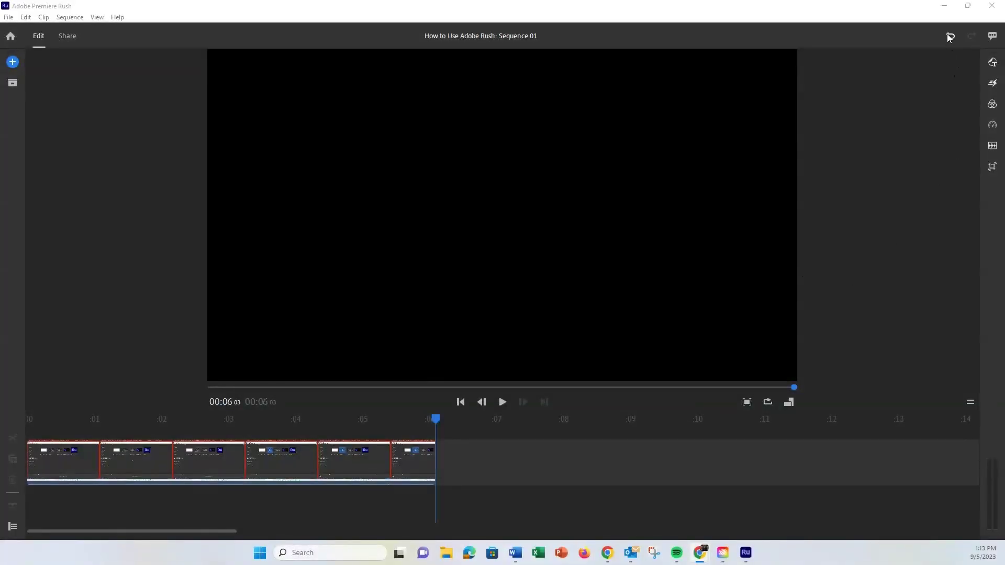
click(947, 34)
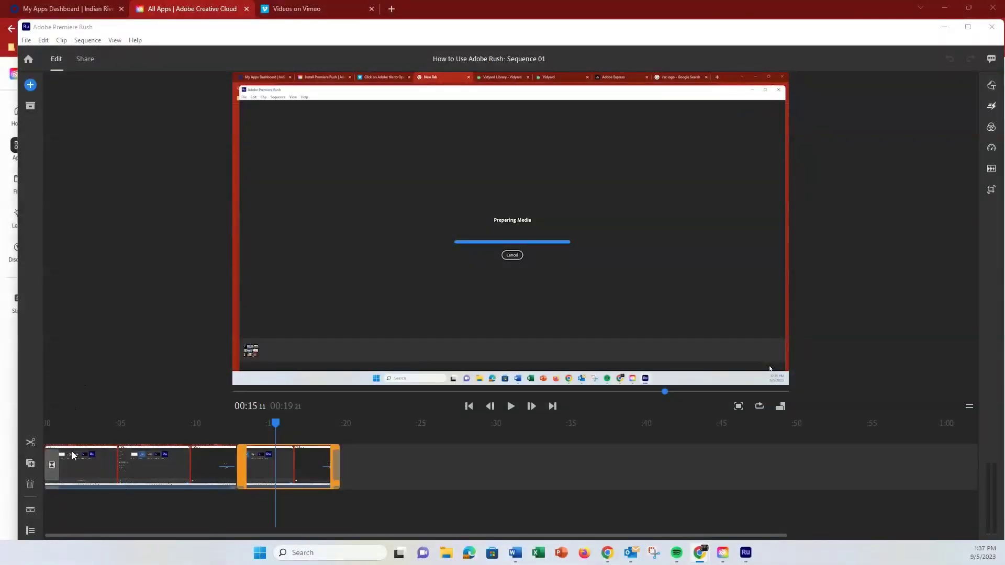
click(30, 465)
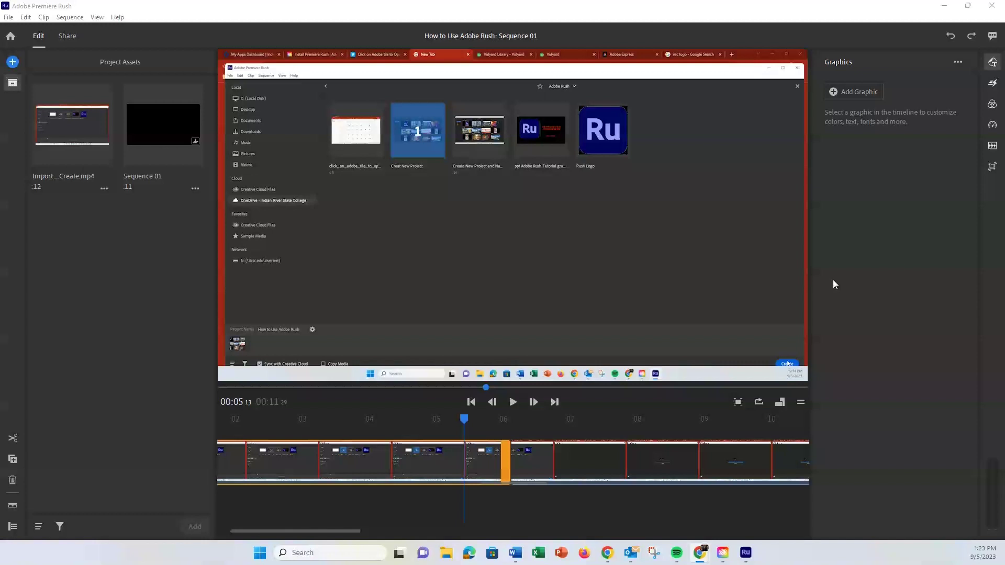
Add a Push Up transition at the cut, then replace it with Dissolve and preview it.
click(991, 84)
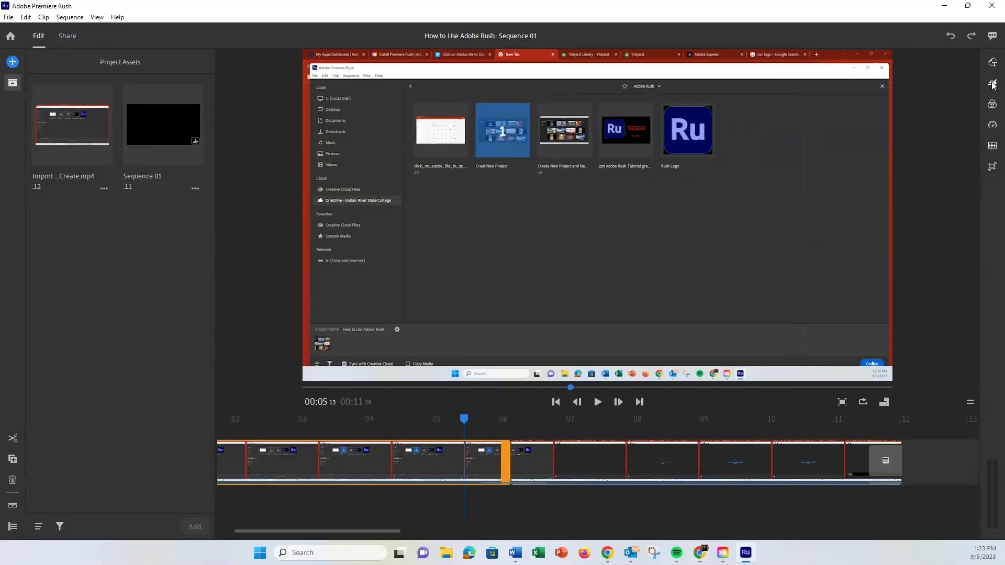
click(991, 84)
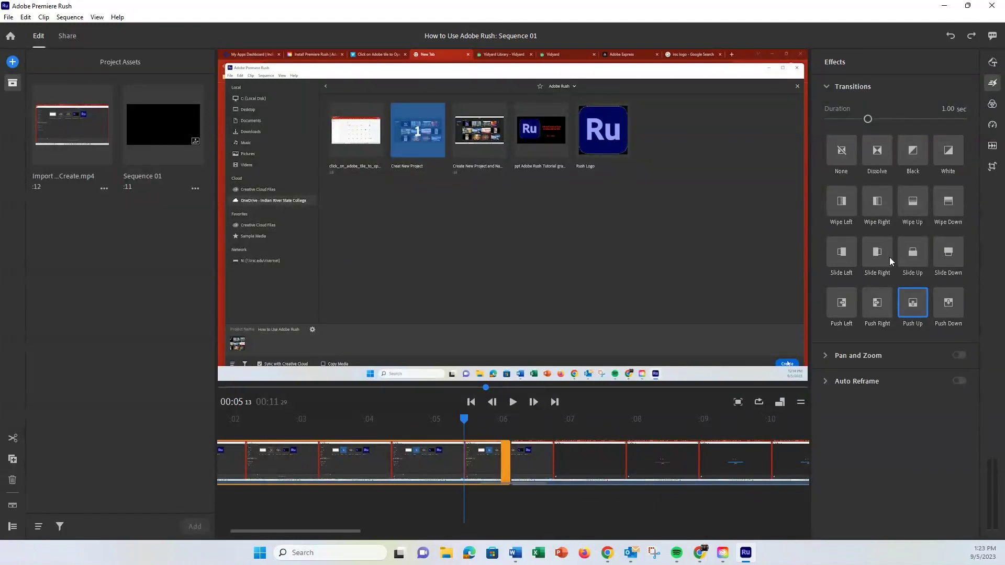
click(913, 307)
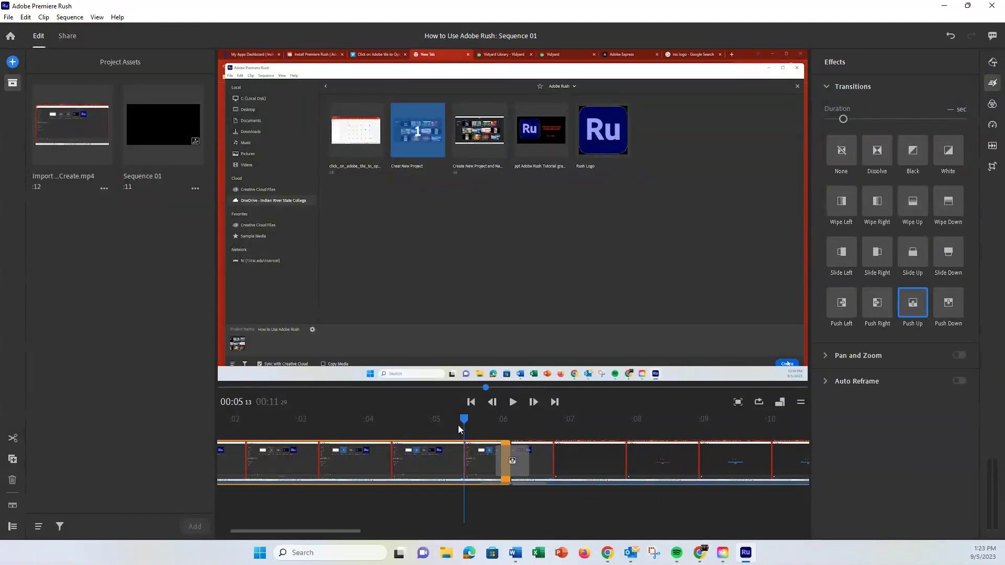
drag(464, 418, 485, 436)
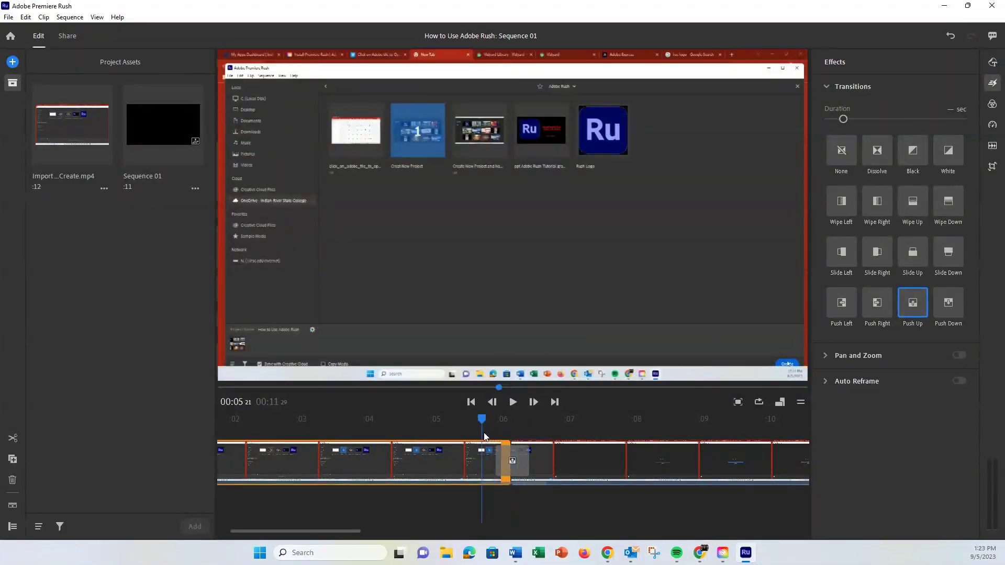
click(878, 152)
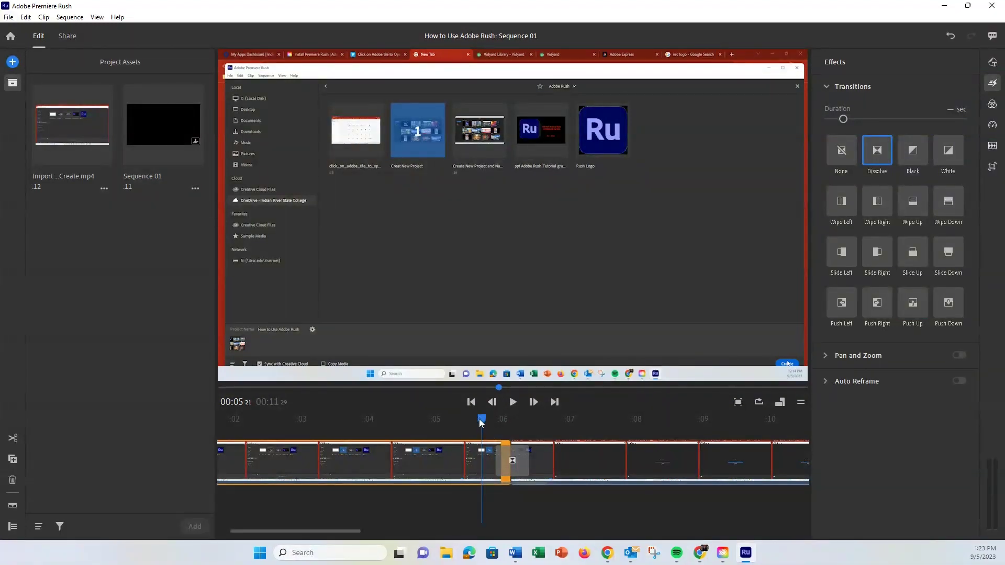
drag(479, 418, 554, 444)
click(554, 443)
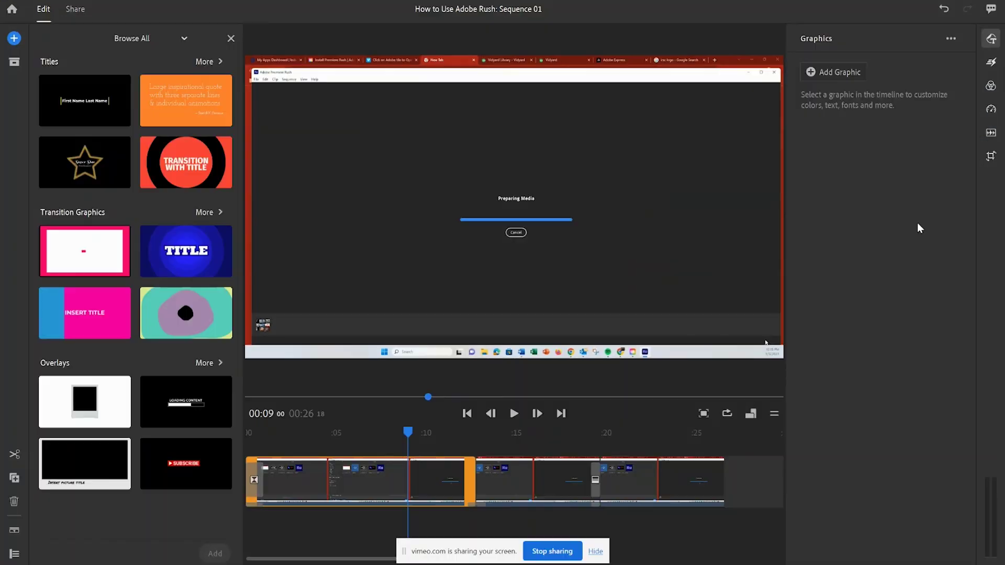
Insert the First Name Last Name title and preview it around 00:10.
click(992, 38)
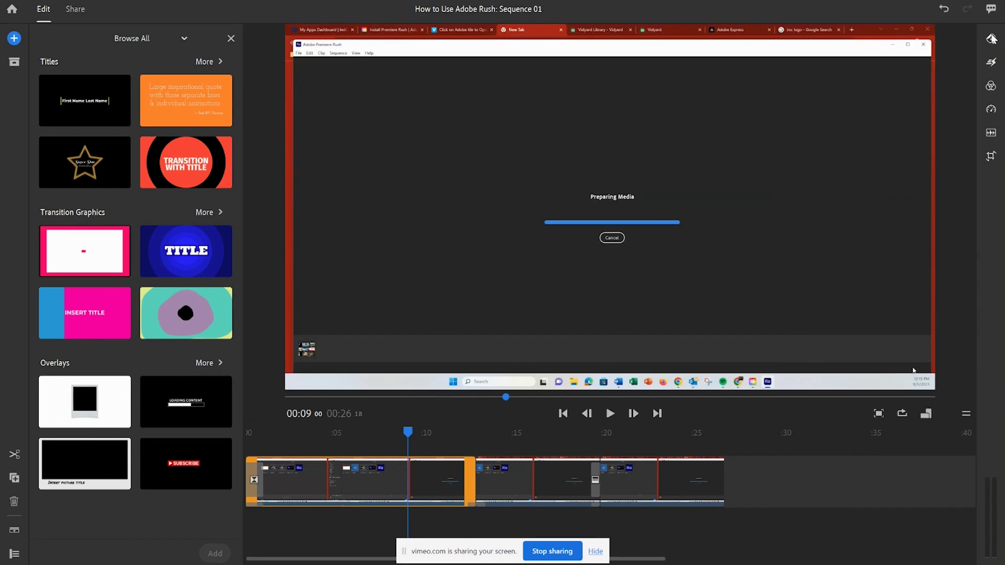
click(992, 39)
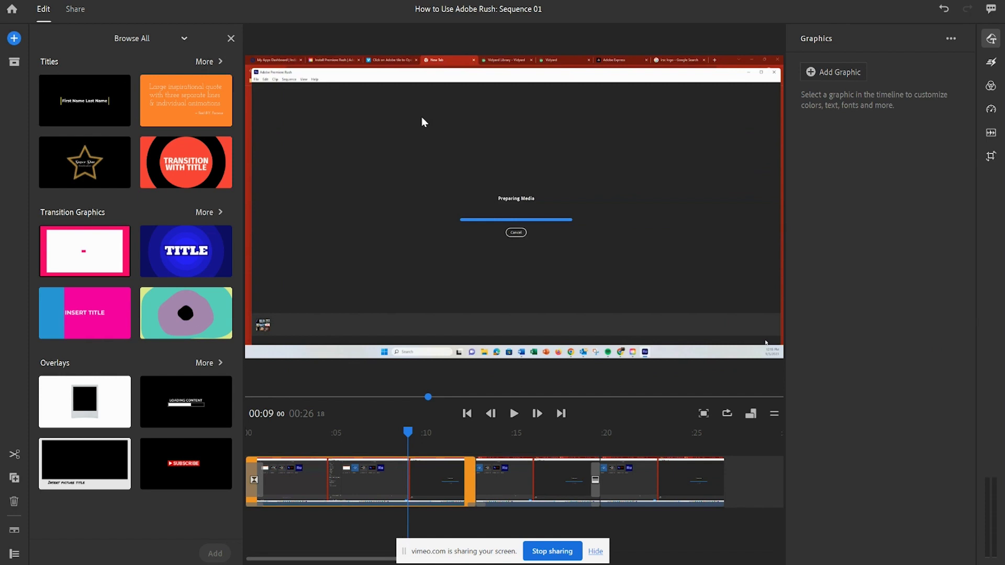
click(78, 105)
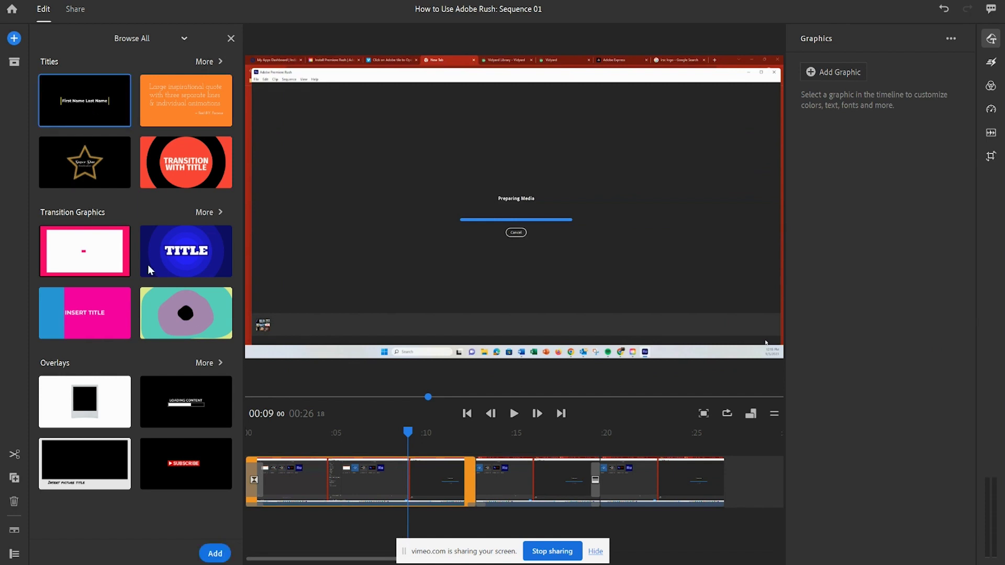
click(215, 552)
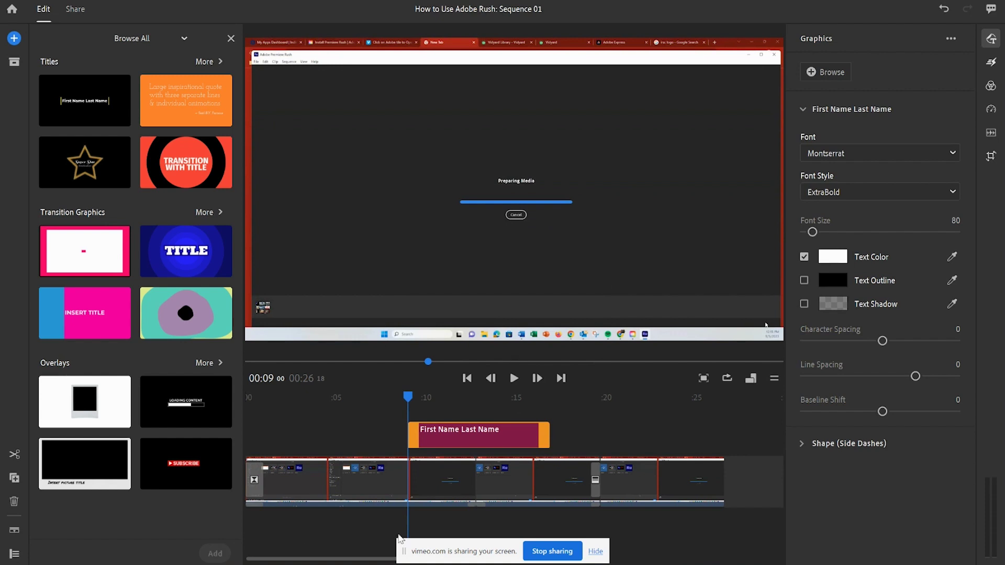
click(455, 432)
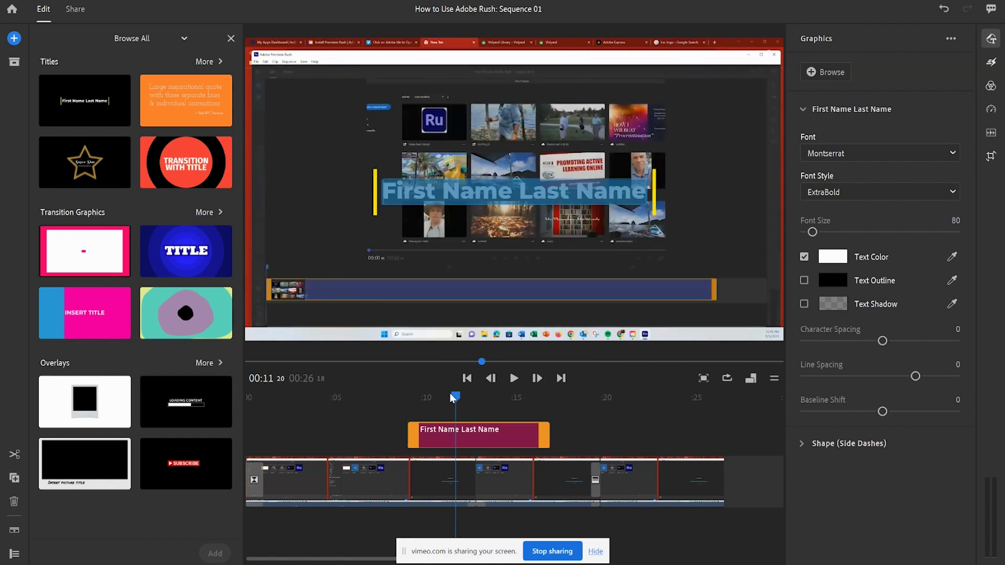
drag(454, 397, 428, 399)
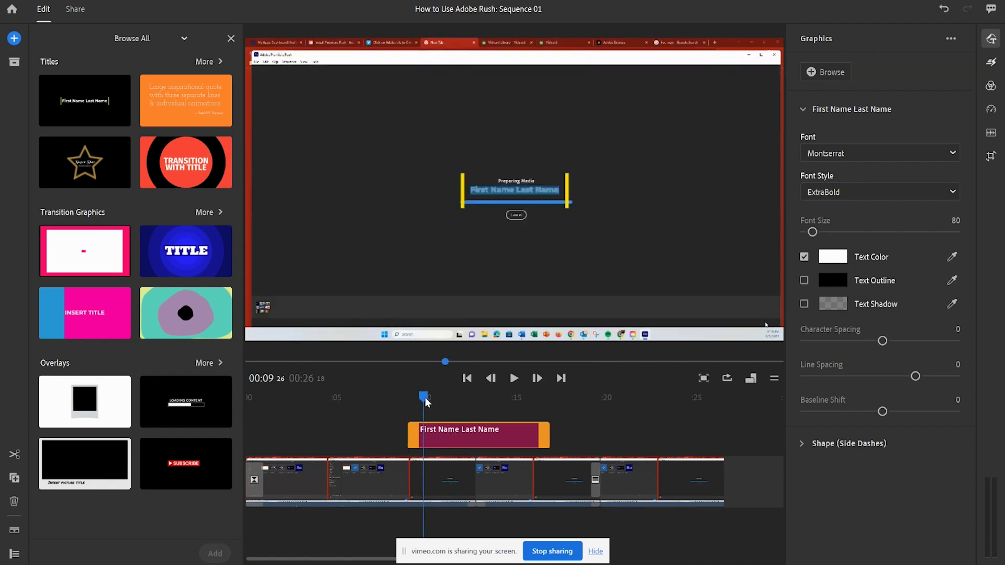
Replace the title's placeholder text with the presenter's name.
click(409, 191)
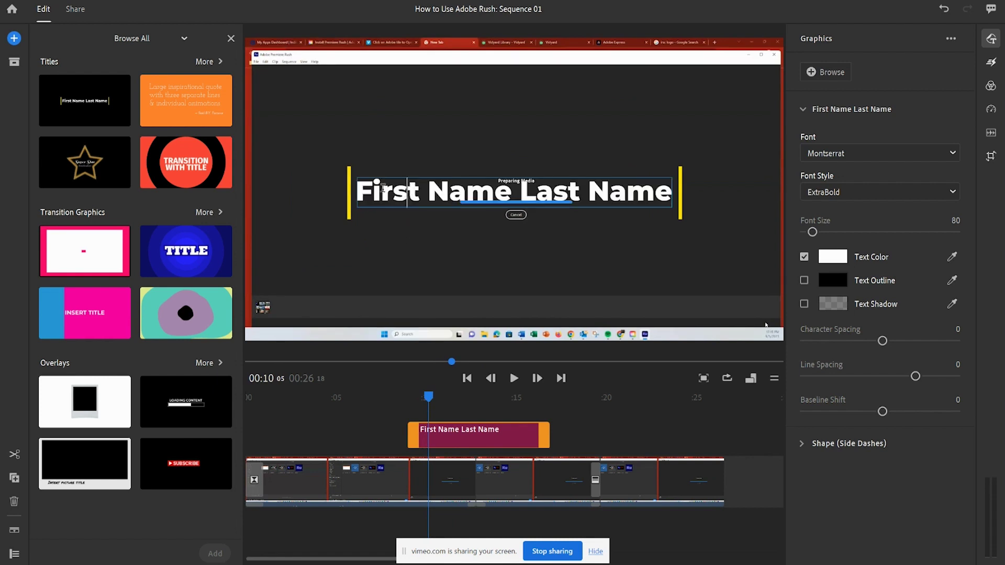
drag(358, 187, 678, 208)
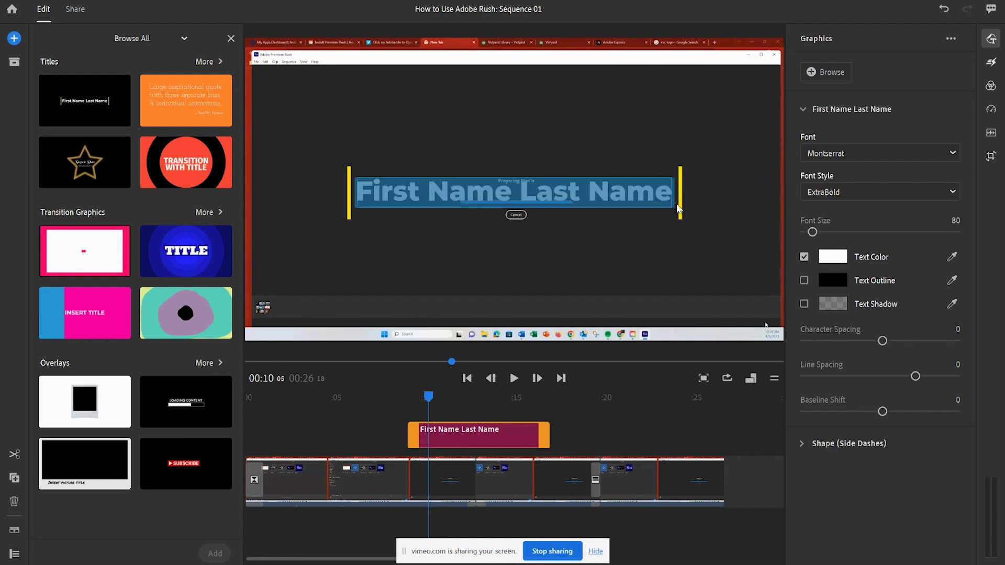
text(Michael P)
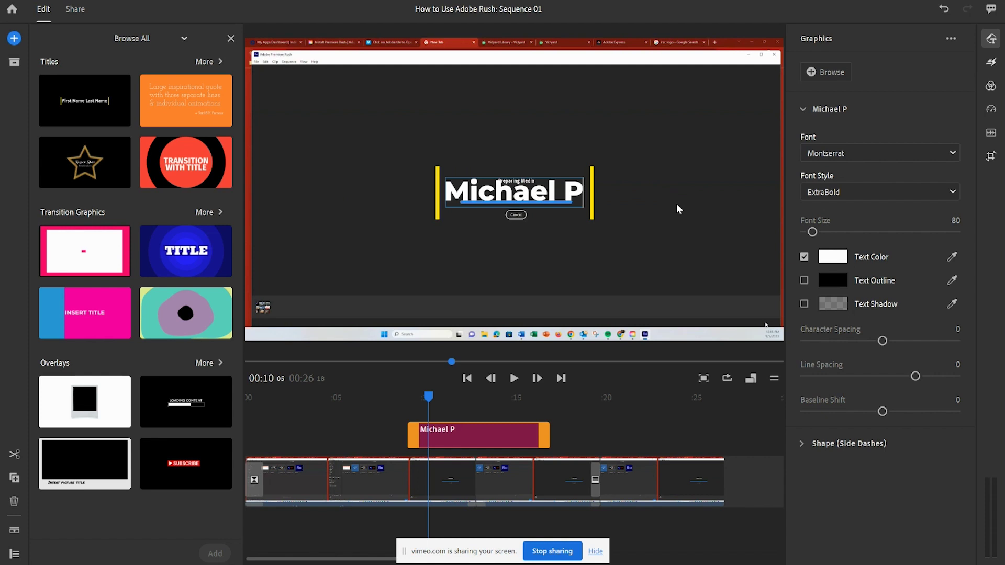
text(elitera)
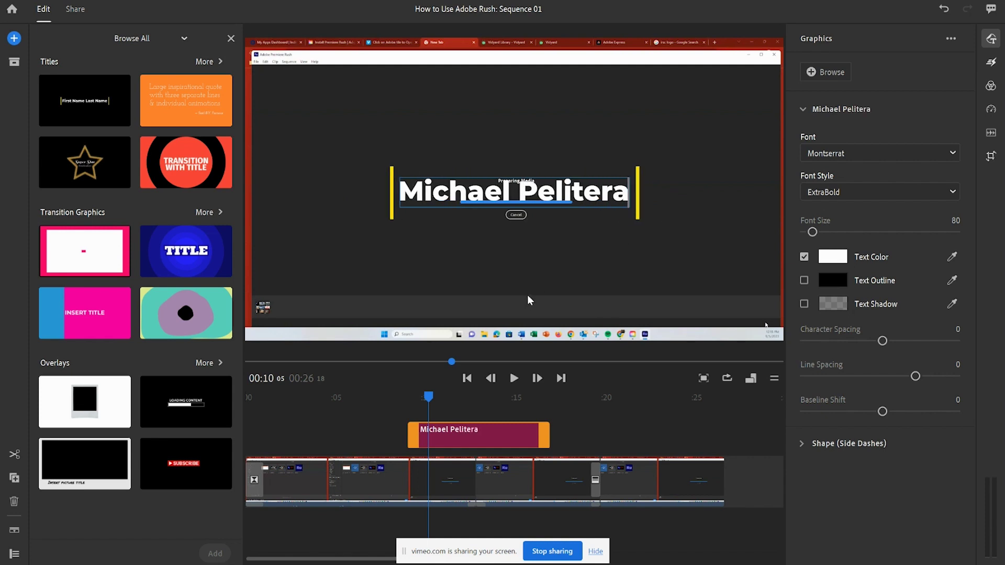
click(515, 237)
Shrink the name title, place it in the lower-left, and play back to check.
drag(437, 217, 374, 281)
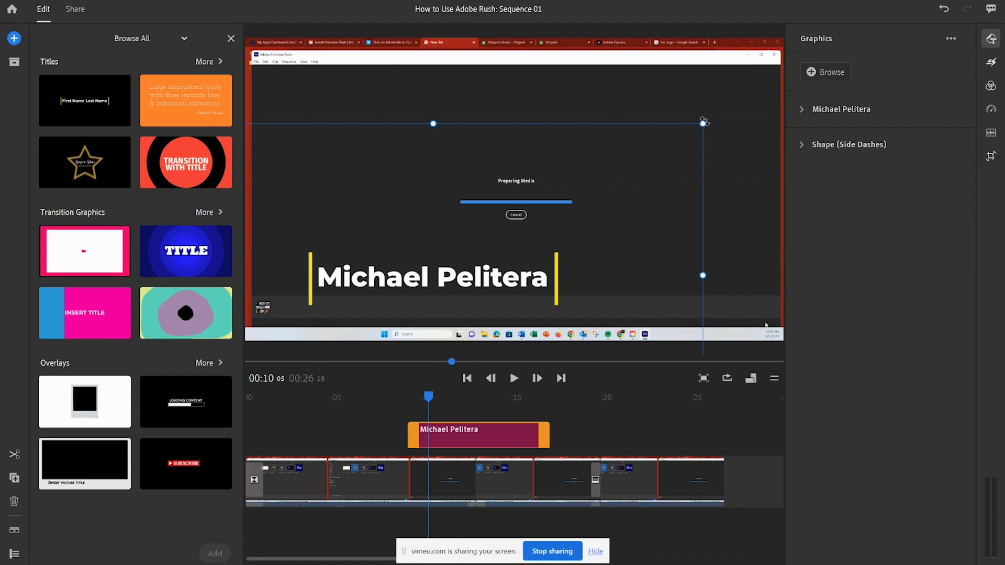
drag(704, 122, 622, 181)
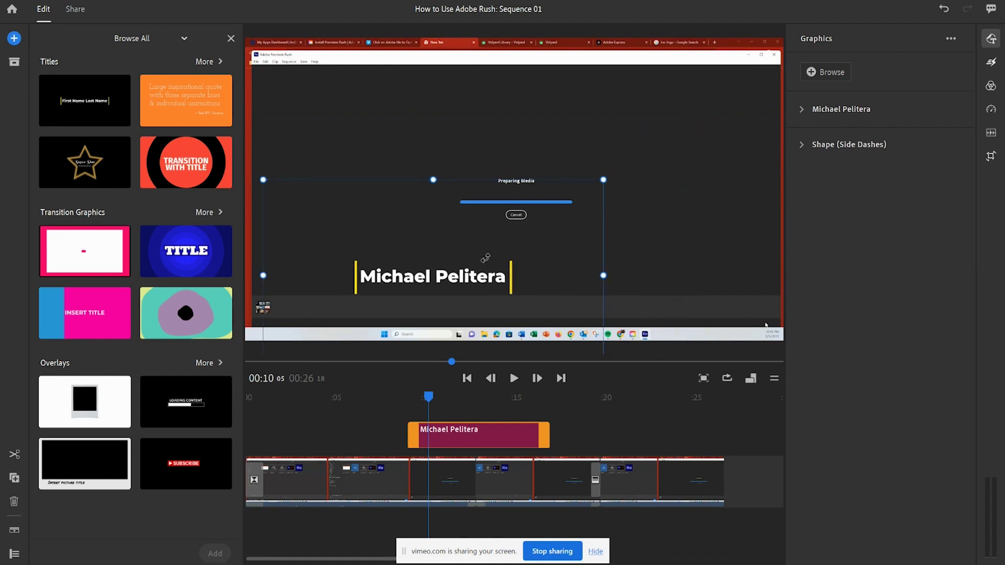
drag(426, 285, 357, 294)
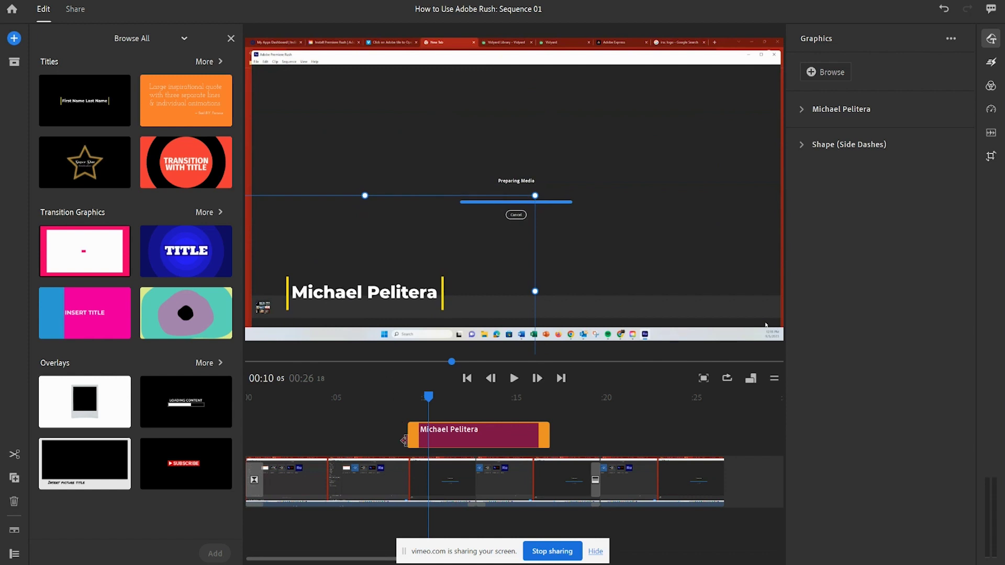
drag(428, 396, 398, 413)
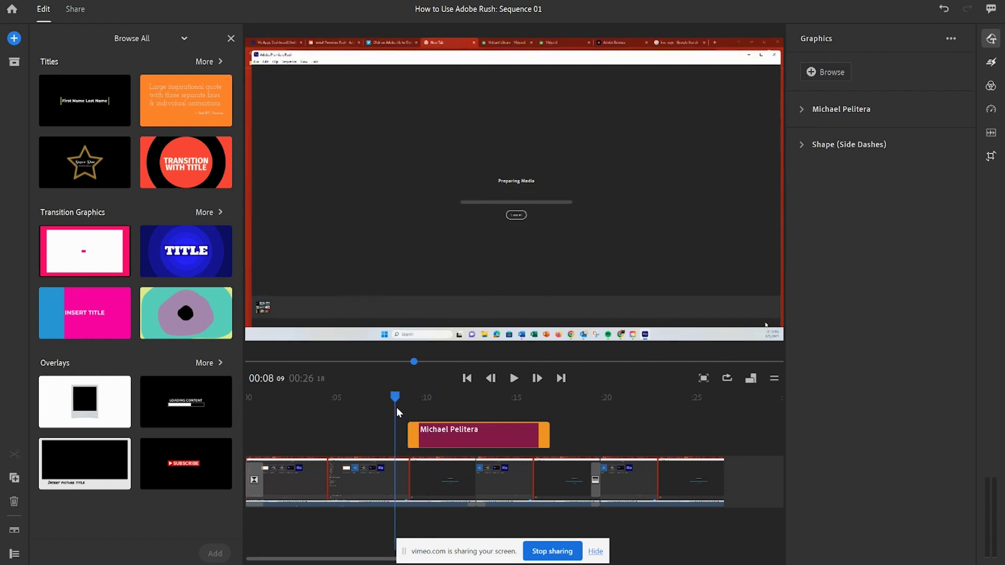
click(398, 413)
click(515, 379)
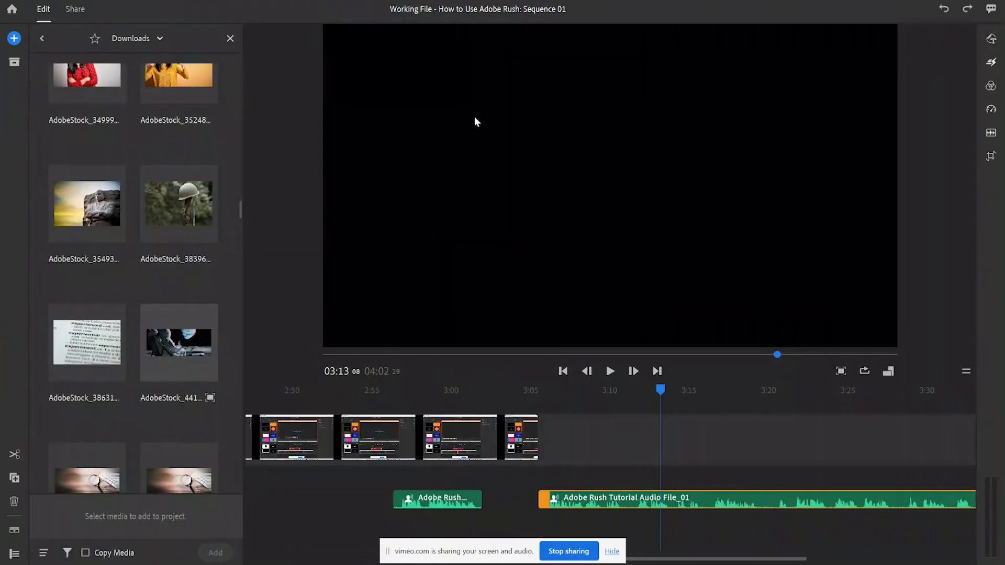
Set up a local export named How to Use Adobe Rush.mp4 saving to the Adobe Rush folder.
click(76, 9)
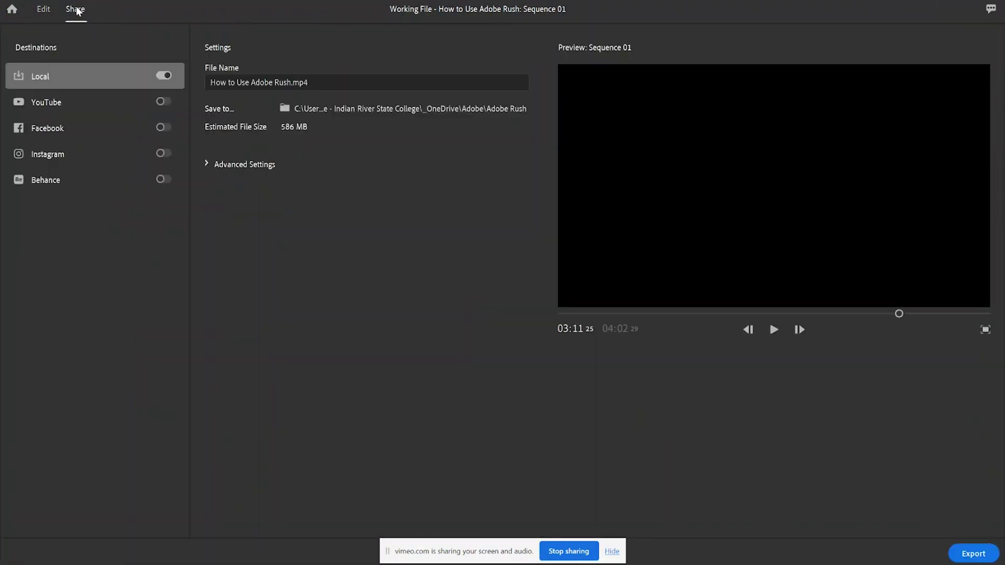
click(319, 82)
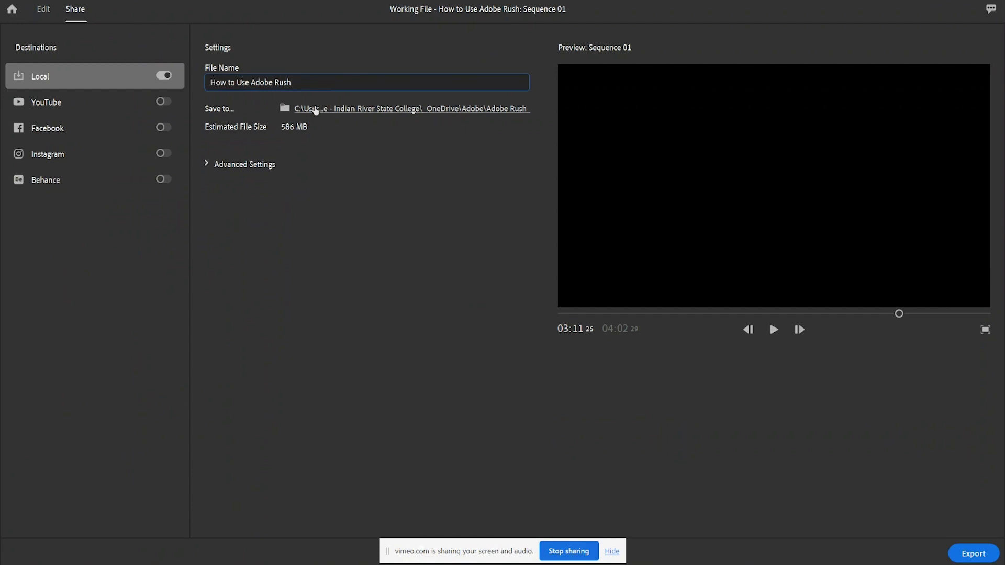
click(370, 110)
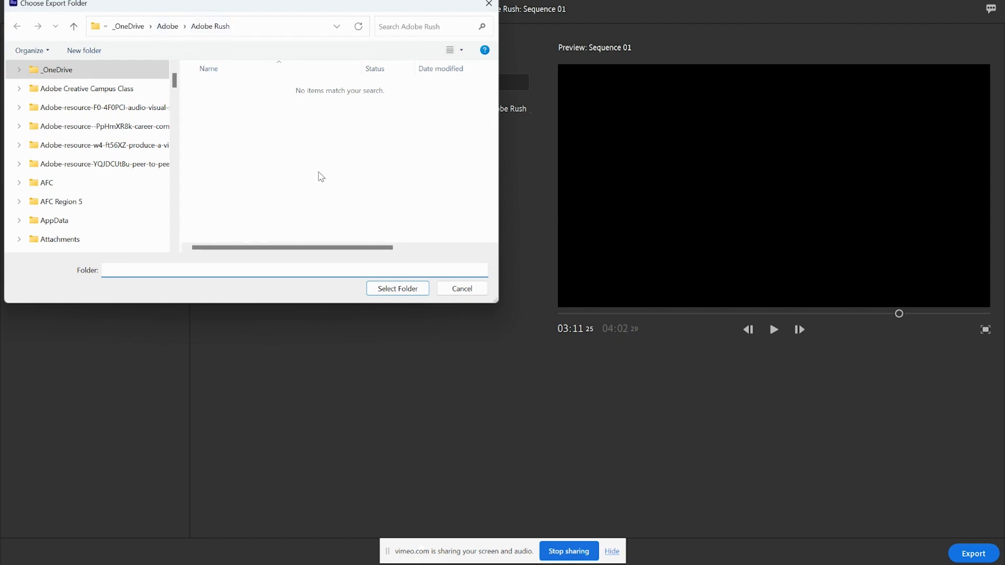
click(401, 291)
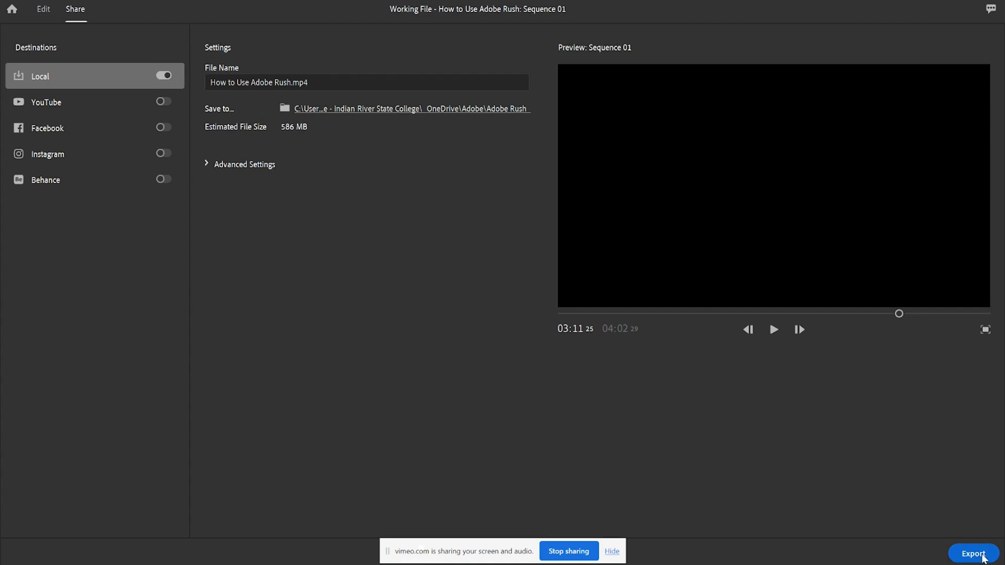
Export the video locally and let rendering run.
click(973, 554)
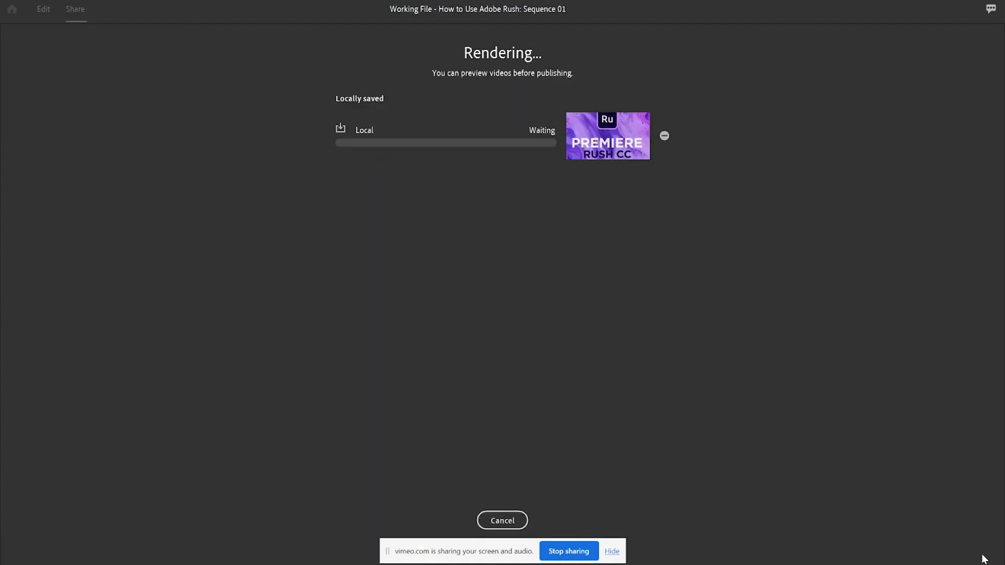